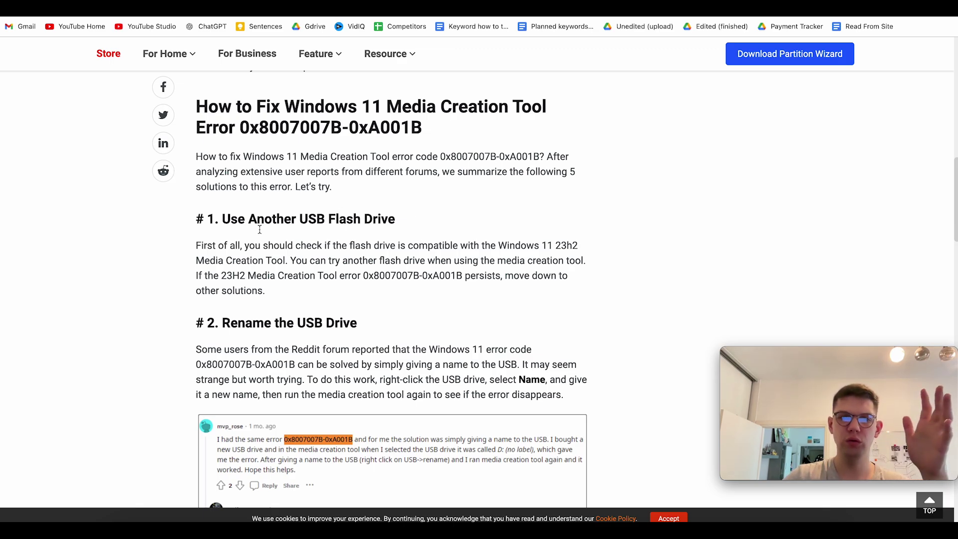
# Step: Briefly highlight the first solution's heading and the Reddit forum explanation in solution two
pyautogui.moveTo(221, 219); pyautogui.dragTo(423, 220)
pyautogui.click(422, 218)
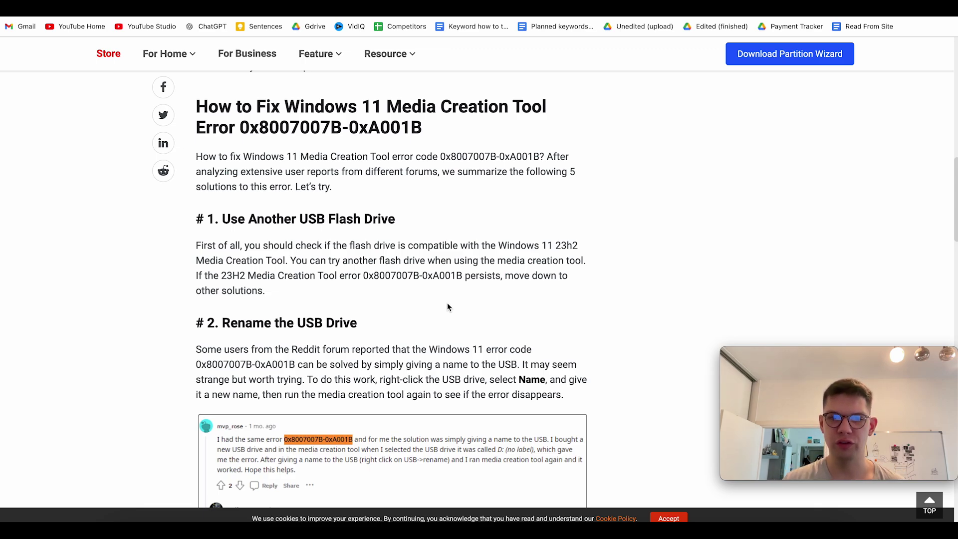
pyautogui.scroll(-1, 448, 306)
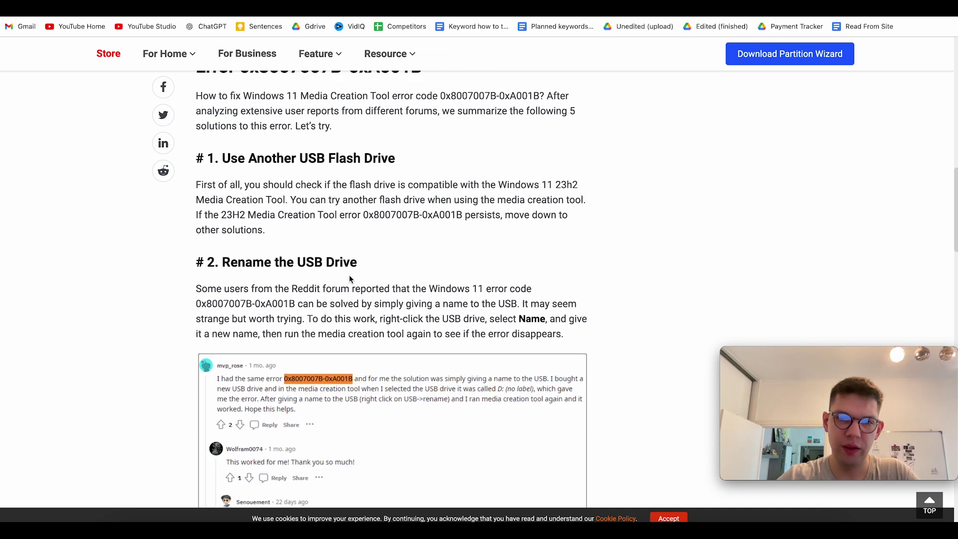
pyautogui.scroll(-2, 351, 274)
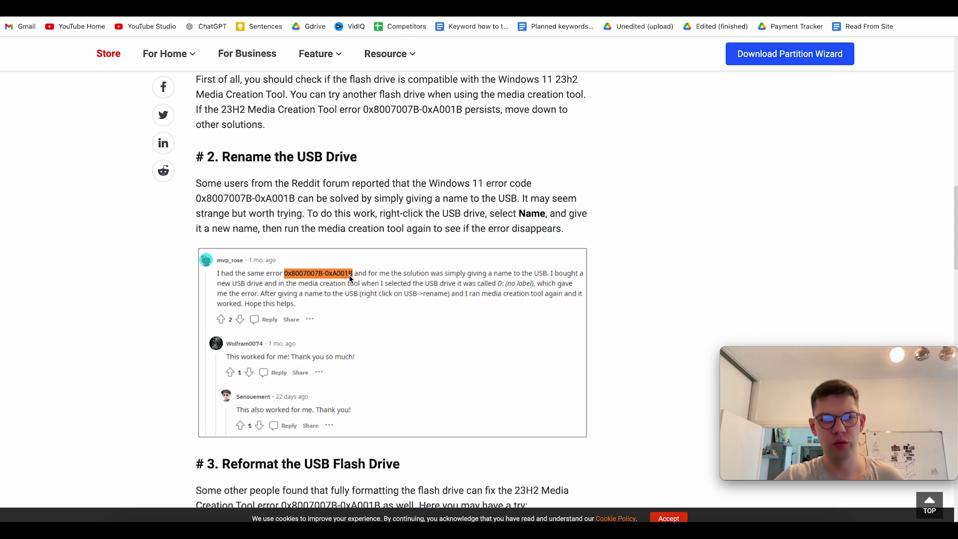
pyautogui.moveTo(230, 157); pyautogui.dragTo(367, 164)
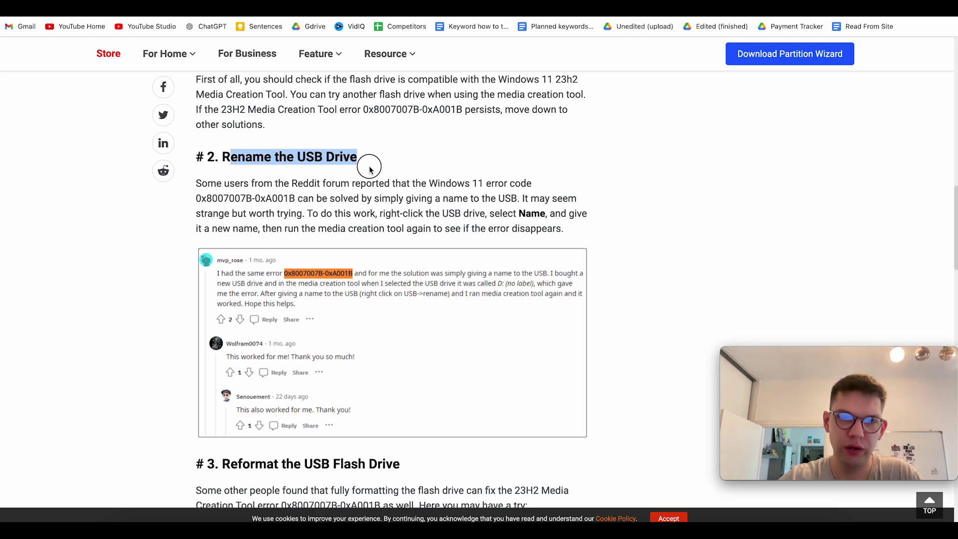
pyautogui.click(368, 166)
pyautogui.scroll(-1, 367, 180)
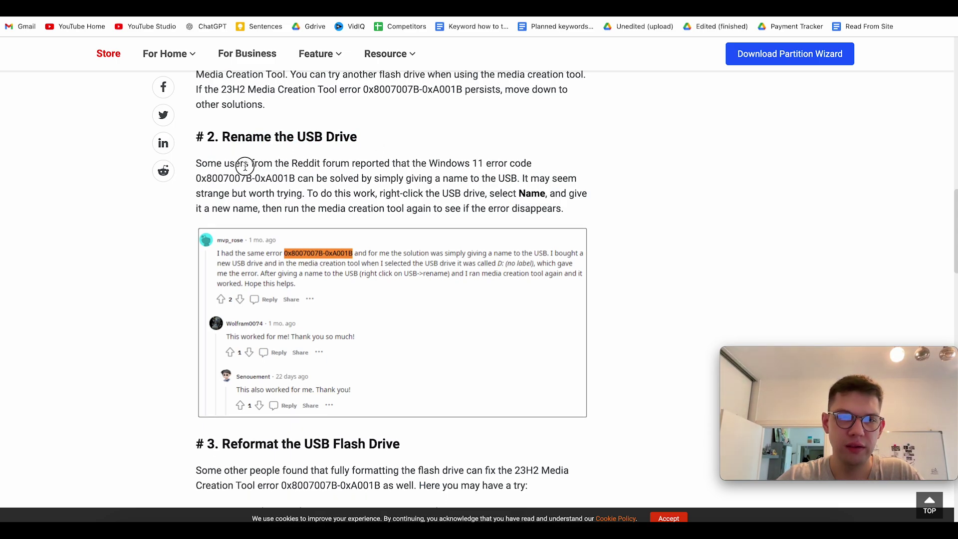
pyautogui.moveTo(244, 162)
pyautogui.mouseDown()
pyautogui.moveTo(545, 186)
pyautogui.moveTo(549, 194)
pyautogui.mouseUp()
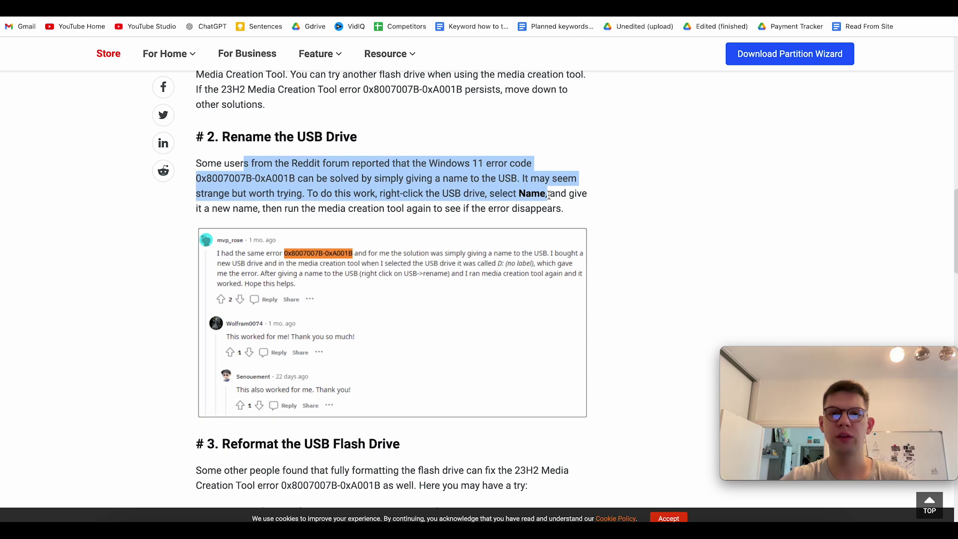
pyautogui.click(440, 193)
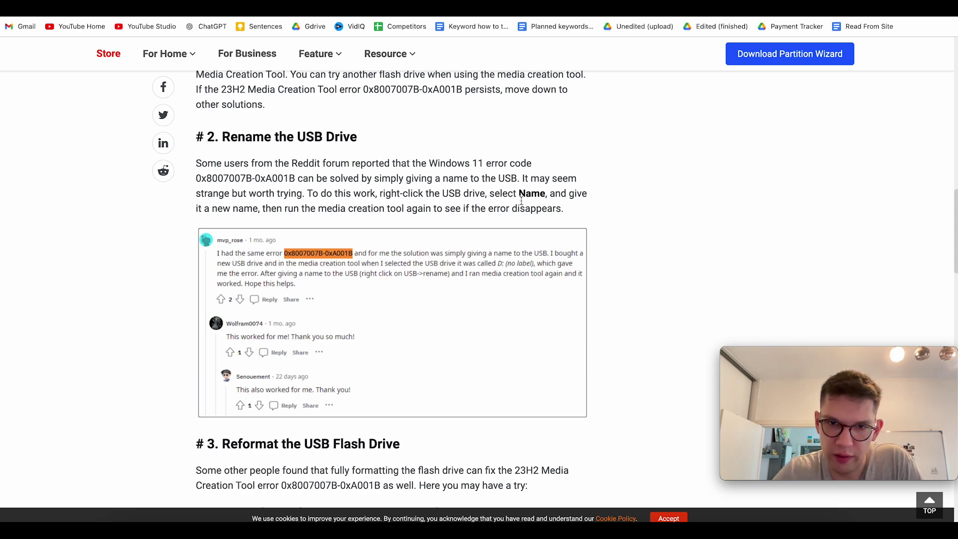
pyautogui.moveTo(516, 194); pyautogui.dragTo(576, 212)
pyautogui.scroll(-2, 578, 212)
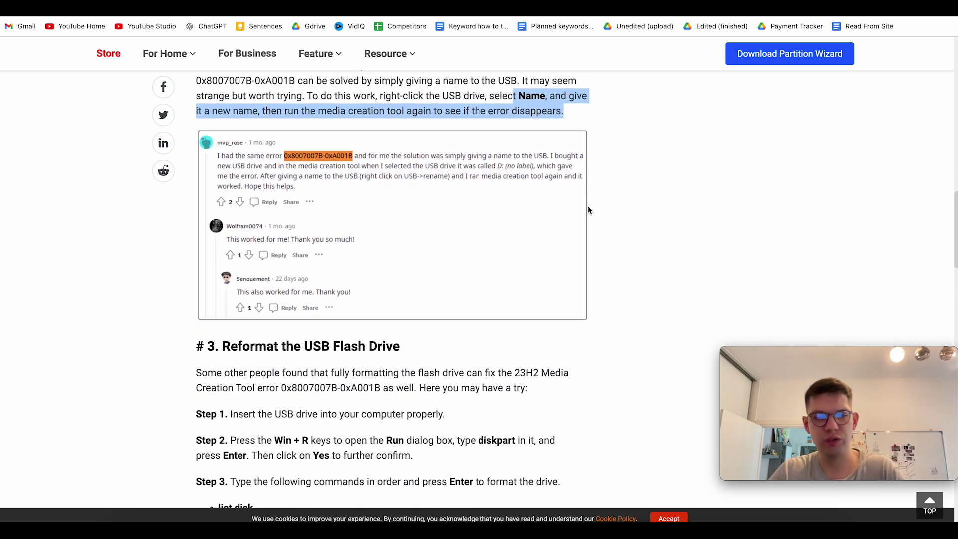
pyautogui.scroll(1, 629, 197)
pyautogui.scroll(-2, 481, 156)
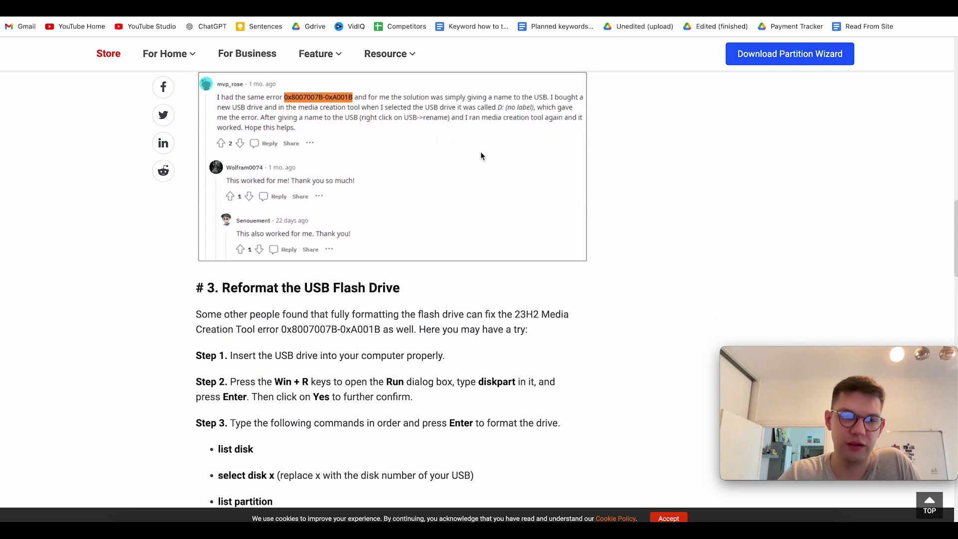
pyautogui.scroll(-2, 397, 228)
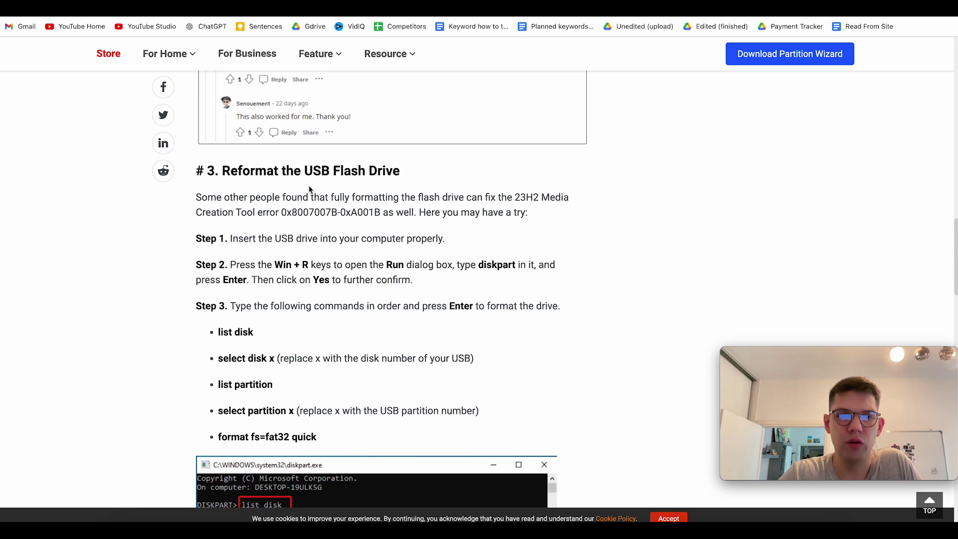
pyautogui.moveTo(309, 187); pyautogui.dragTo(397, 177)
# Step: Clear the highlight on the 'Reformat the USB Flash Drive' heading
pyautogui.click(455, 184)
pyautogui.scroll(-1, 480, 212)
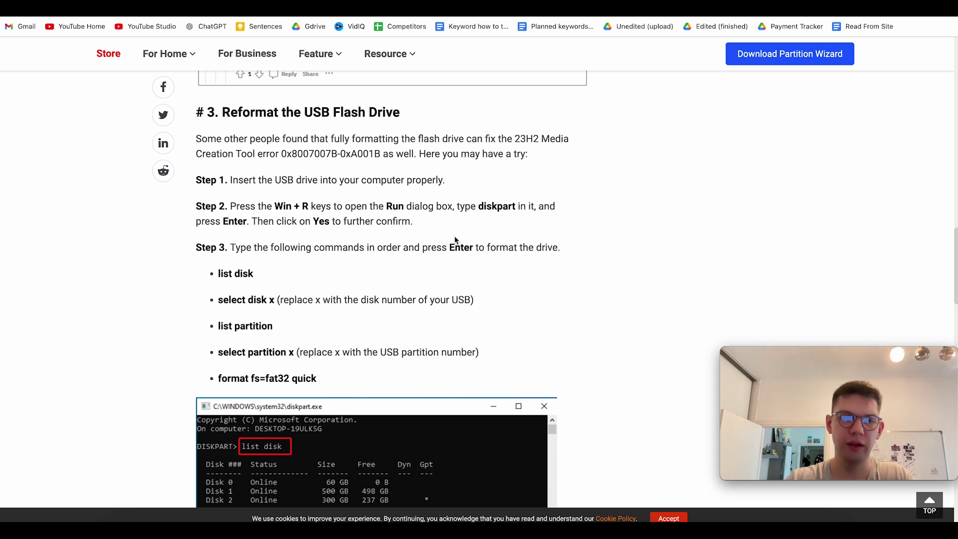
pyautogui.scroll(-2, 455, 239)
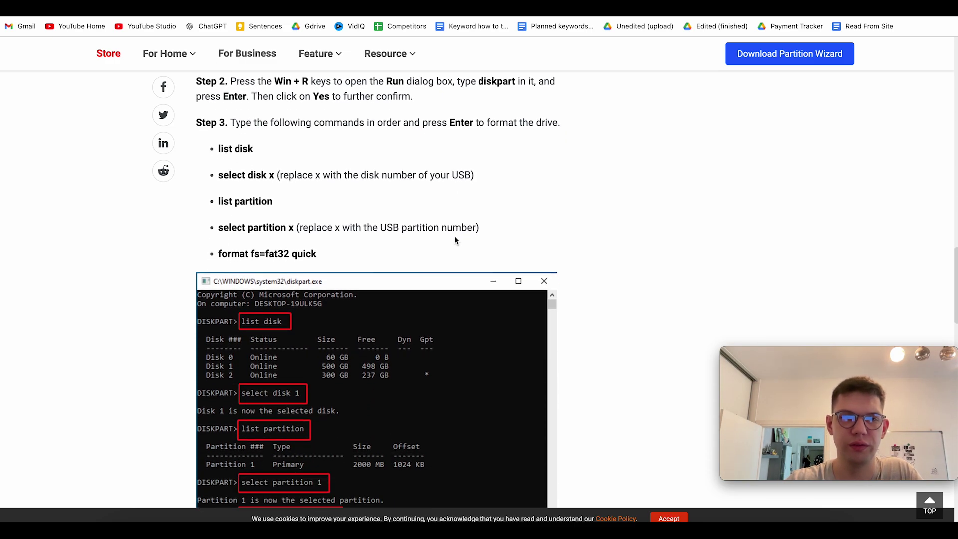
pyautogui.scroll(-1, 455, 235)
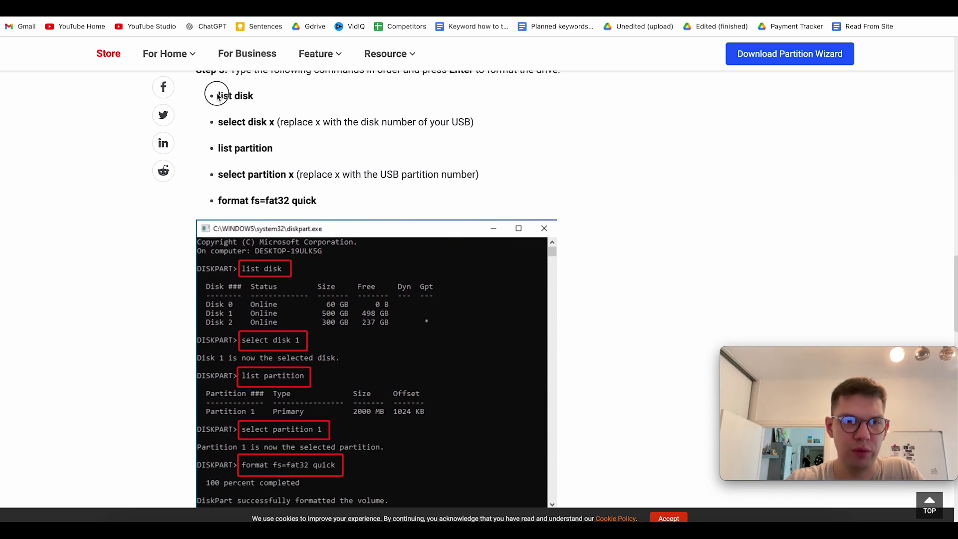
# Step: Highlight the 'list disk' and 'select disk x' diskpart commands, then switch windows
pyautogui.moveTo(217, 95); pyautogui.dragTo(259, 97)
pyautogui.moveTo(218, 121); pyautogui.dragTo(279, 125)
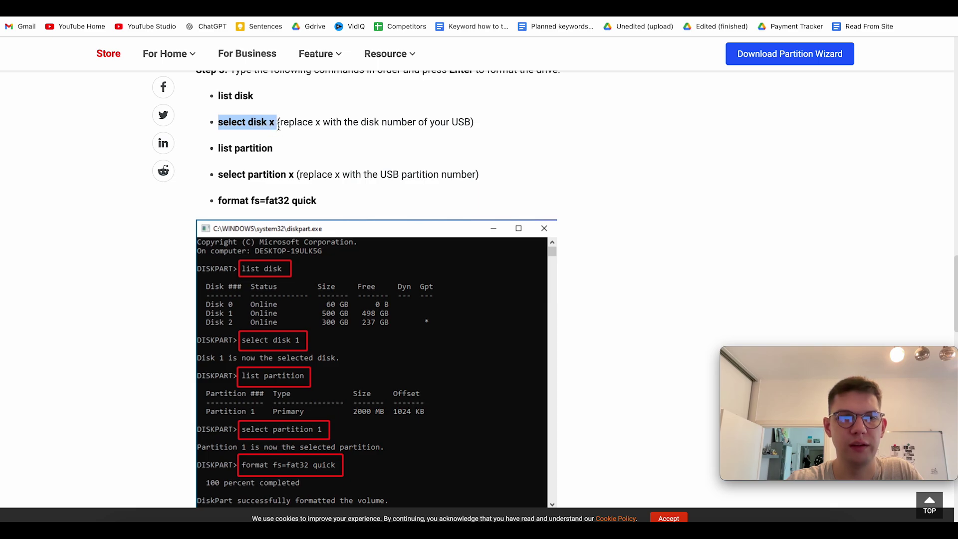
pyautogui.scroll(-1, 279, 124)
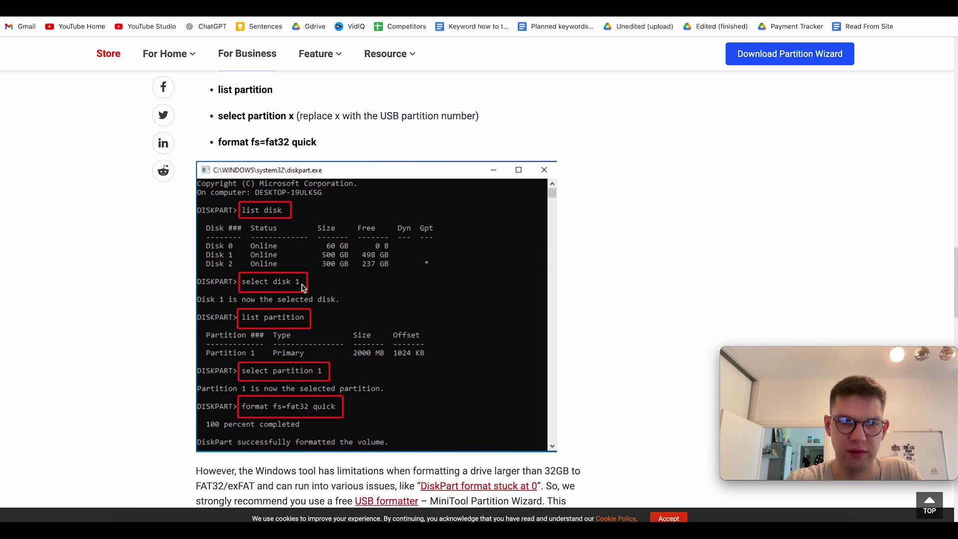
pyautogui.scroll(1, 303, 288)
pyautogui.moveTo(218, 138); pyautogui.dragTo(281, 146)
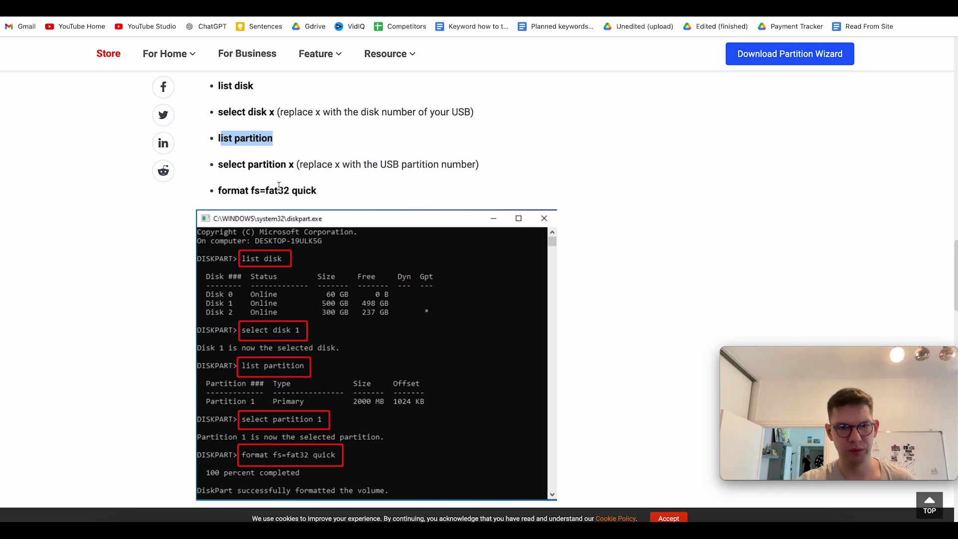
pyautogui.moveTo(223, 191); pyautogui.dragTo(319, 192)
pyautogui.scroll(-2, 347, 205)
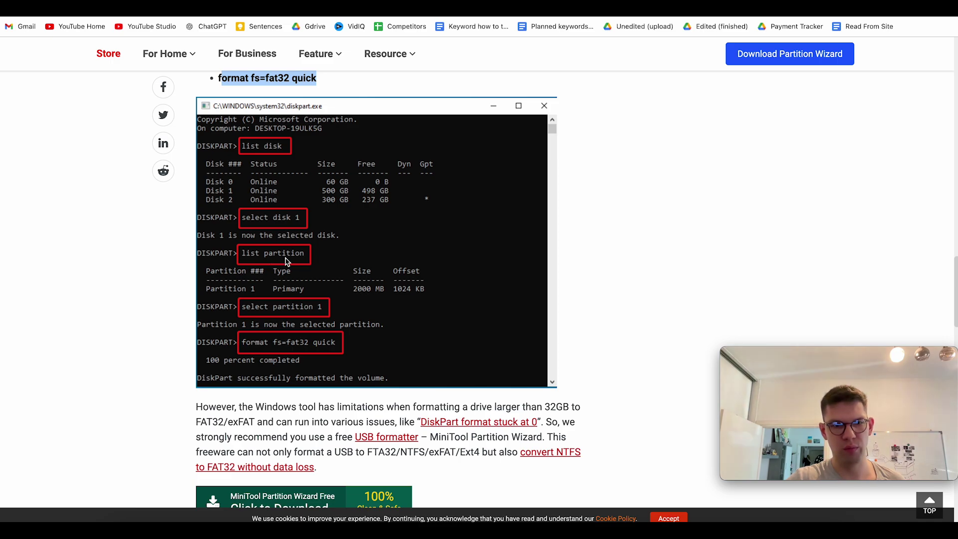
pyautogui.scroll(1, 295, 260)
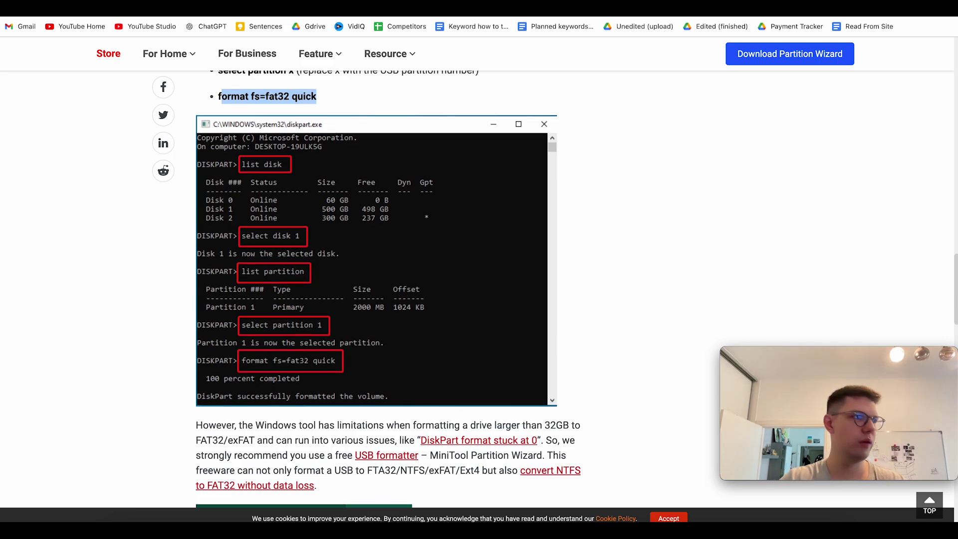
pyautogui.hotkey('alt', 'Tab')
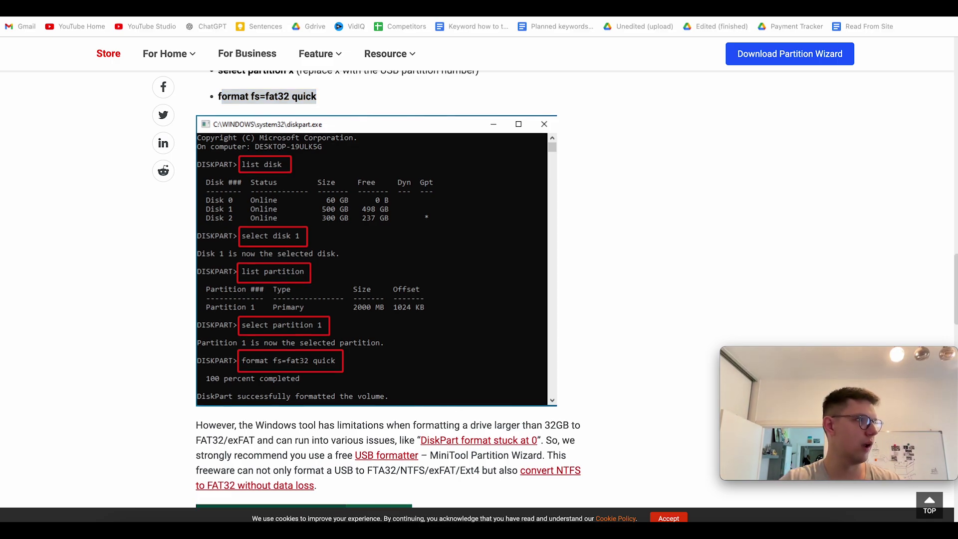